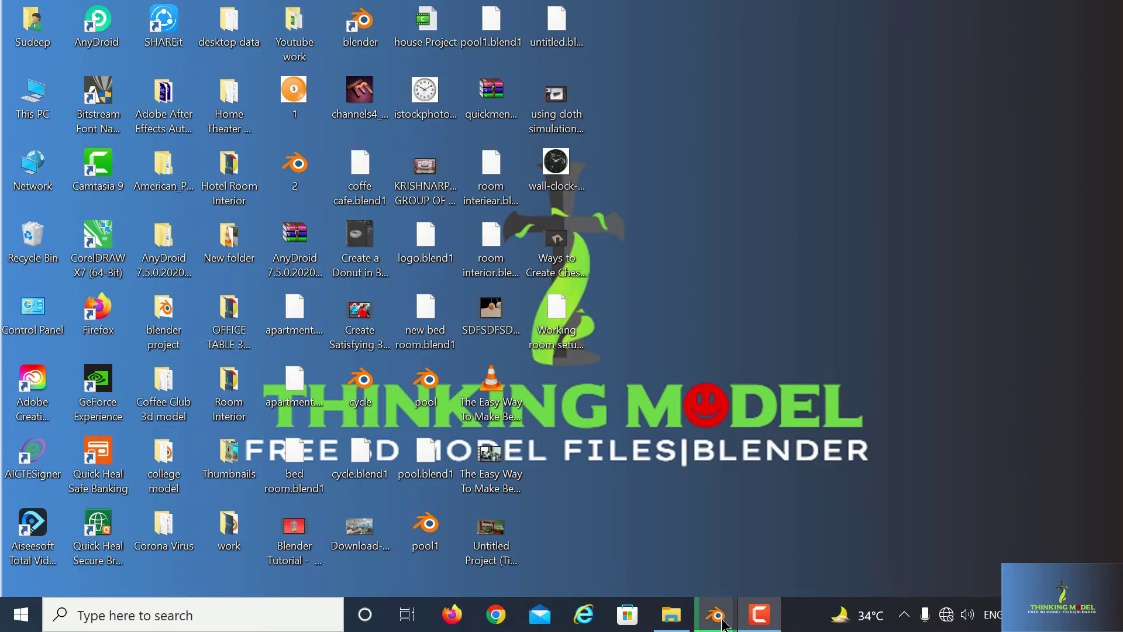
Bring the office scene window forward and switch the viewport to Solid shading
mouse_move(715, 616)
click(649, 518)
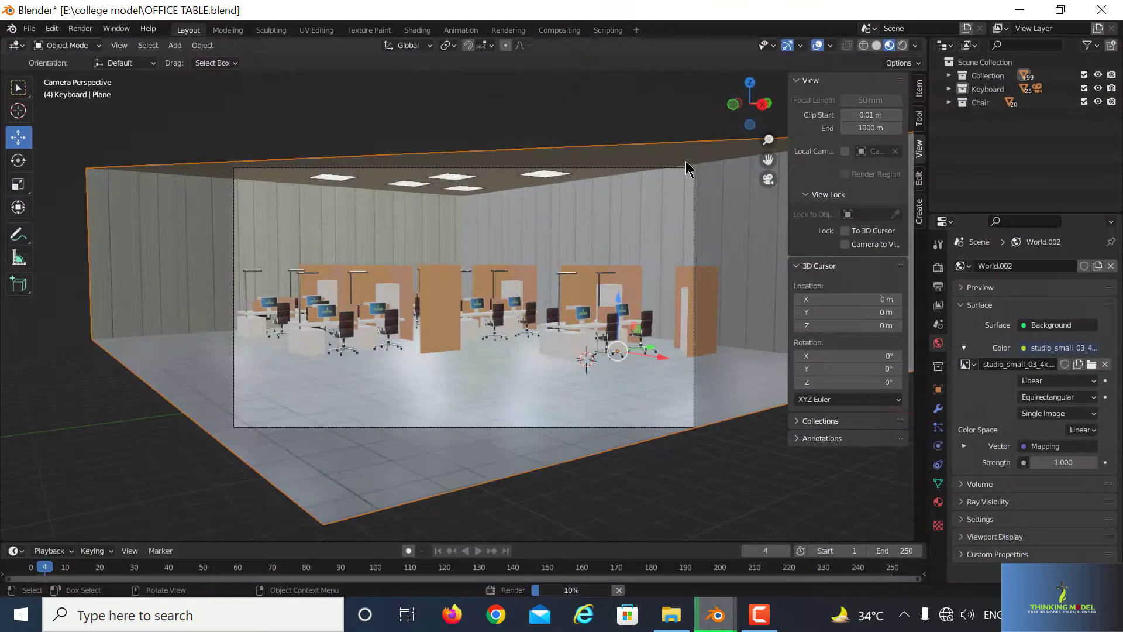
click(877, 46)
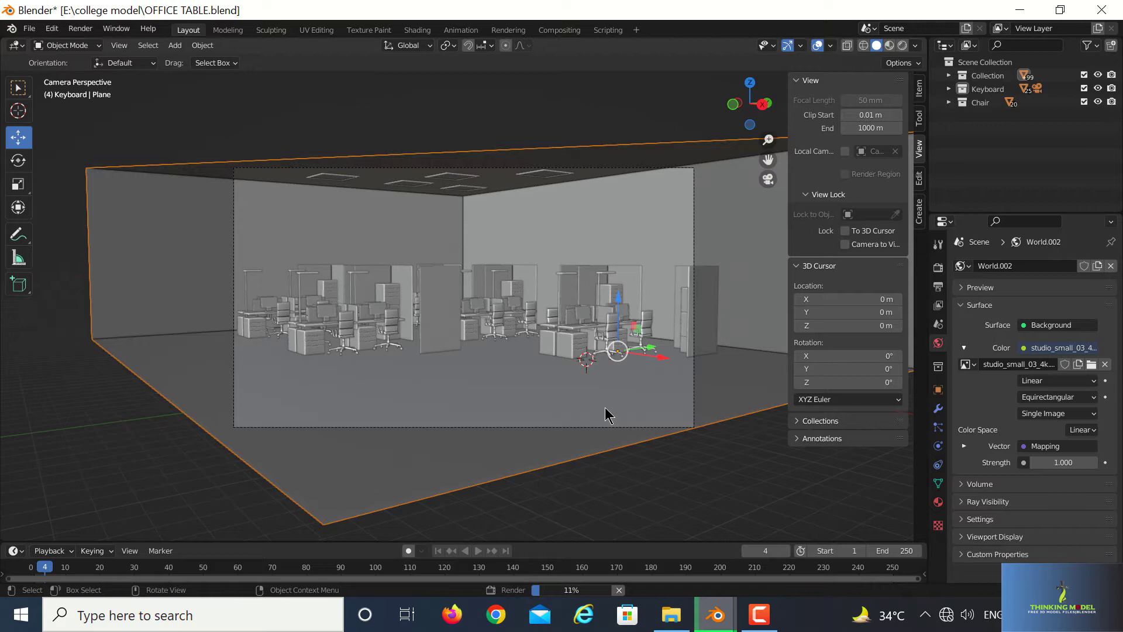
Exit camera view with Numpad 7 and orbit around the grey desks from a tilted overhead angle
key(KP_7)
mouse_move(605, 408)
middle_down()
mouse_move(551, 342)
mouse_move(585, 299)
mouse_move(434, 359)
middle_up()
scroll(484, 350, up, 3)
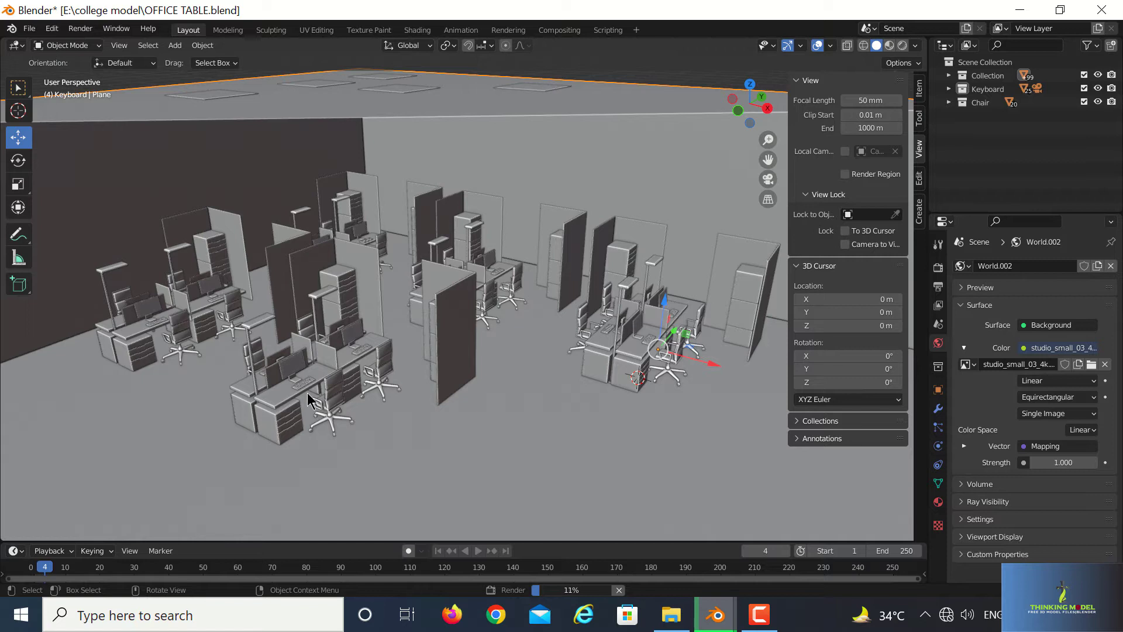
mouse_move(395, 375)
middle_down()
mouse_move(463, 369)
mouse_move(447, 325)
middle_up()
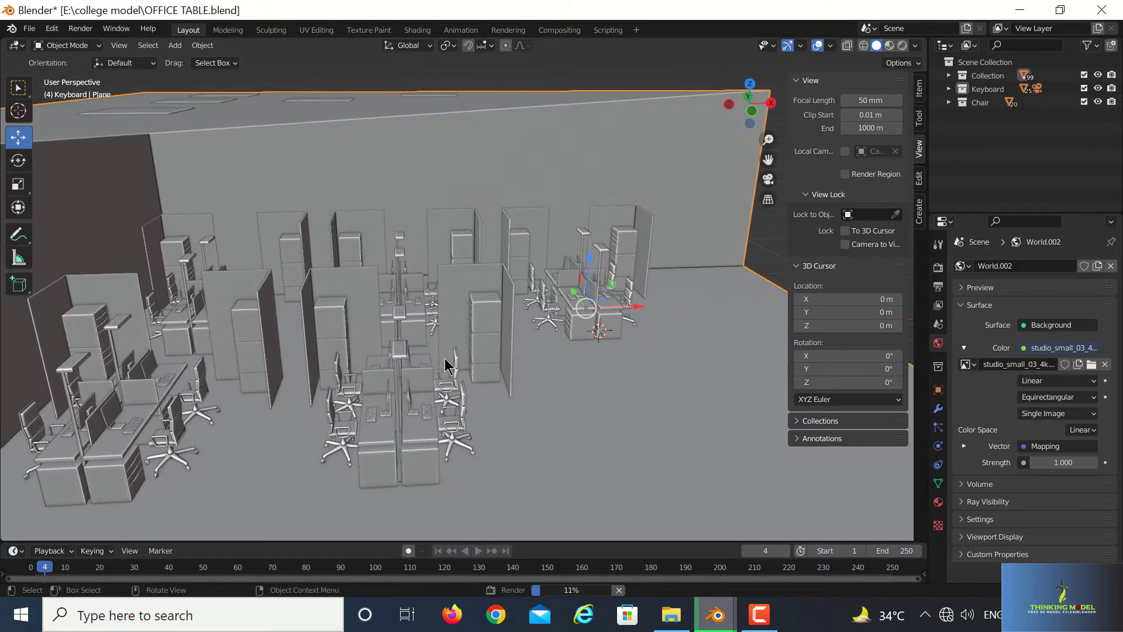
mouse_move(545, 379)
middle_down()
mouse_move(473, 386)
mouse_move(389, 268)
middle_up()
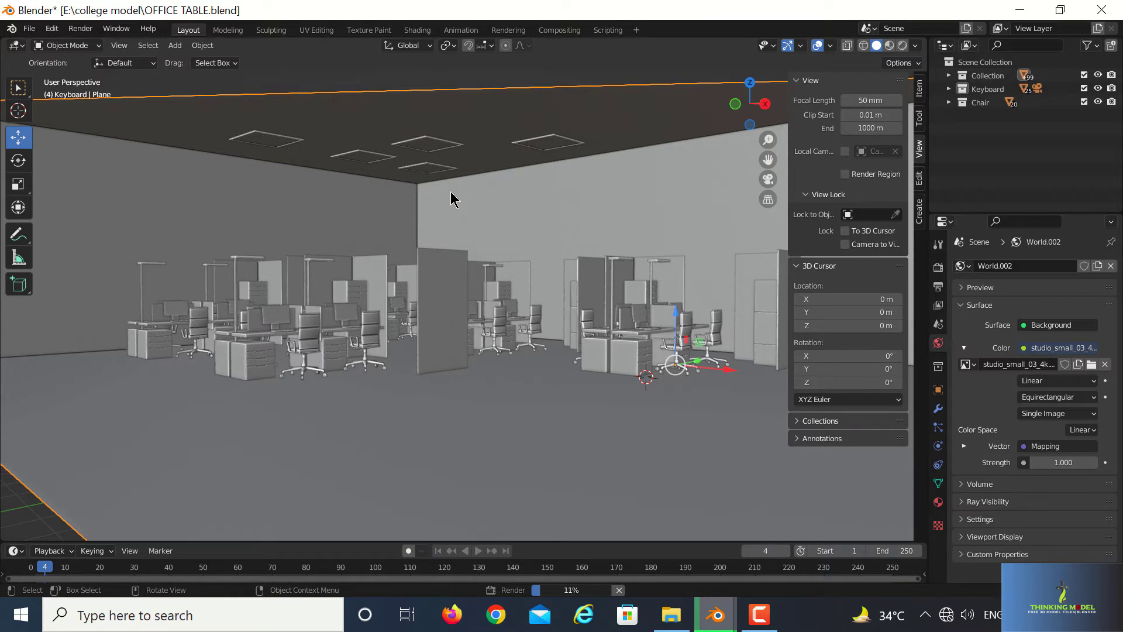
Switch to Material Preview shading and zoom into a higher view over the desks
click(889, 47)
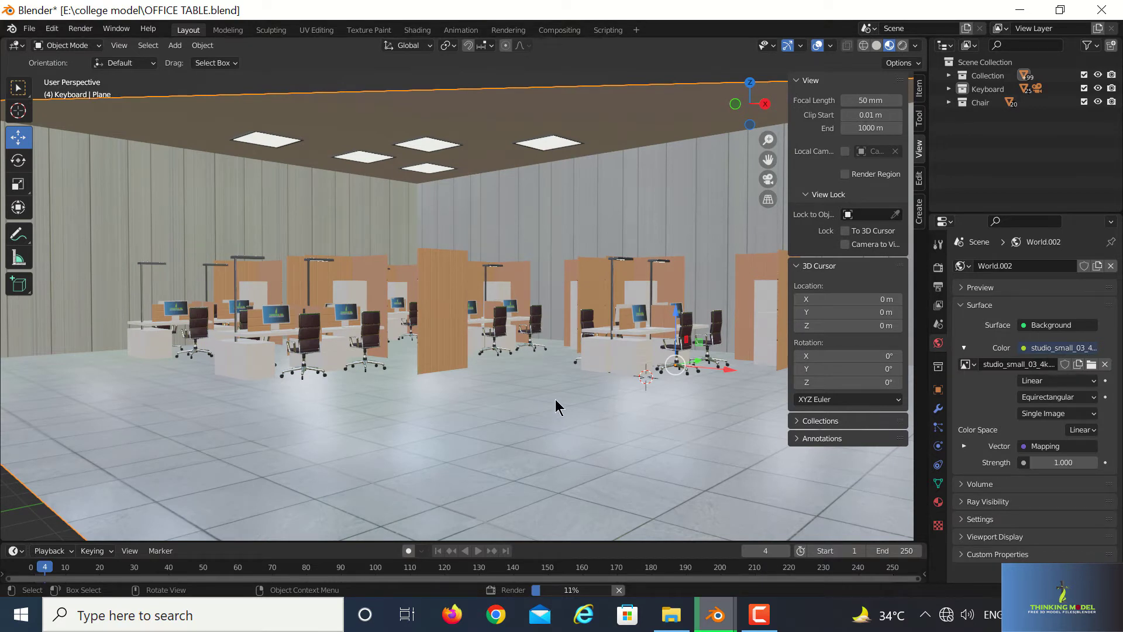
scroll(556, 400, up, 1)
scroll(556, 400, up, 1)
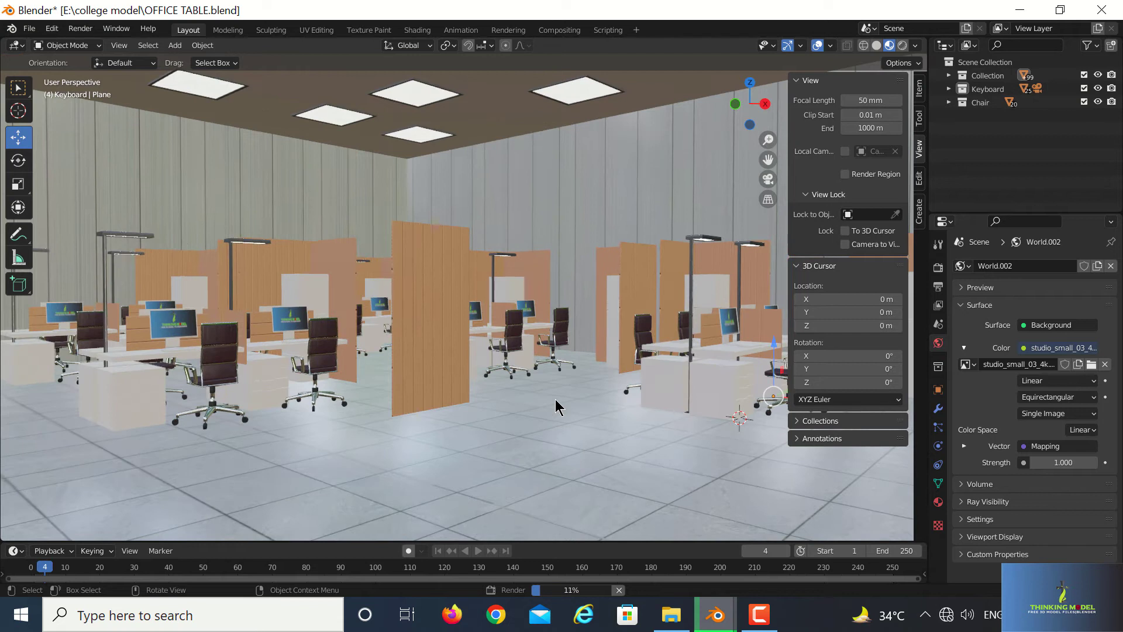
mouse_move(556, 399)
middle_down()
mouse_move(505, 414)
mouse_move(533, 378)
middle_up()
scroll(531, 389, up, 2)
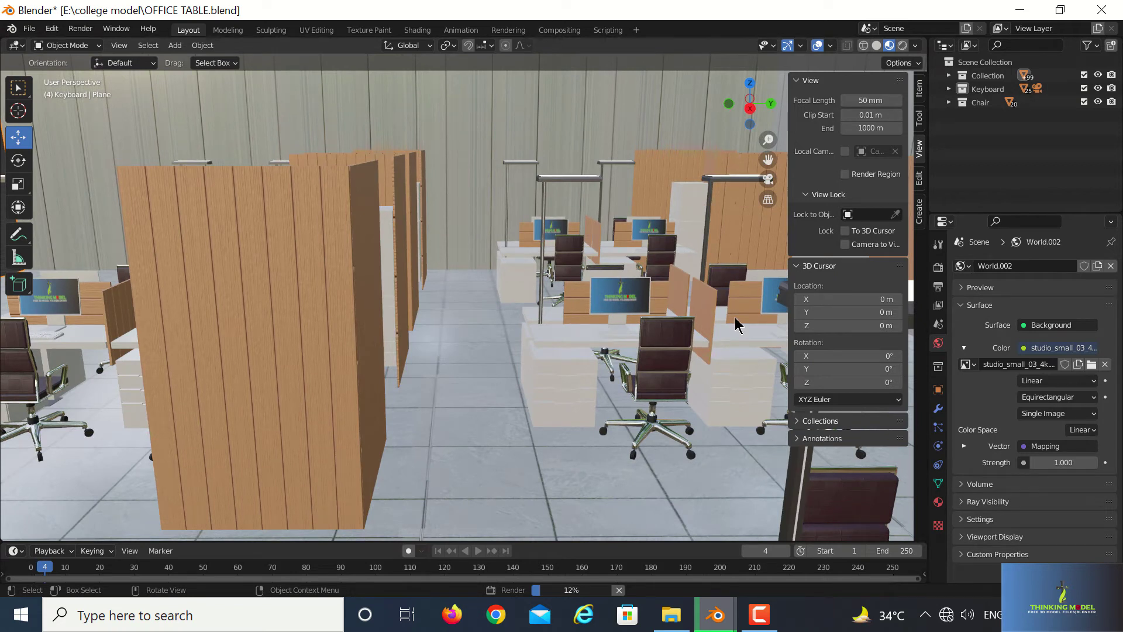
Hide the N sidebar and move in close to look down the aisle between partitions
key(n)
scroll(752, 351, up, 2)
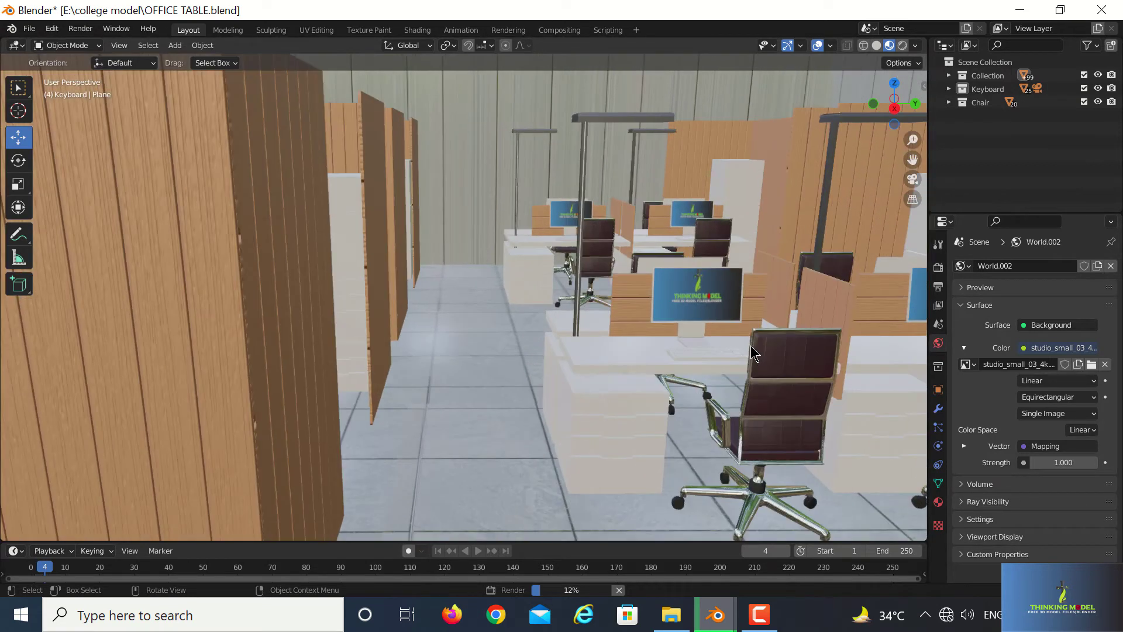
mouse_move(752, 351)
middle_down()
mouse_move(810, 330)
mouse_move(809, 314)
mouse_move(582, 276)
middle_up()
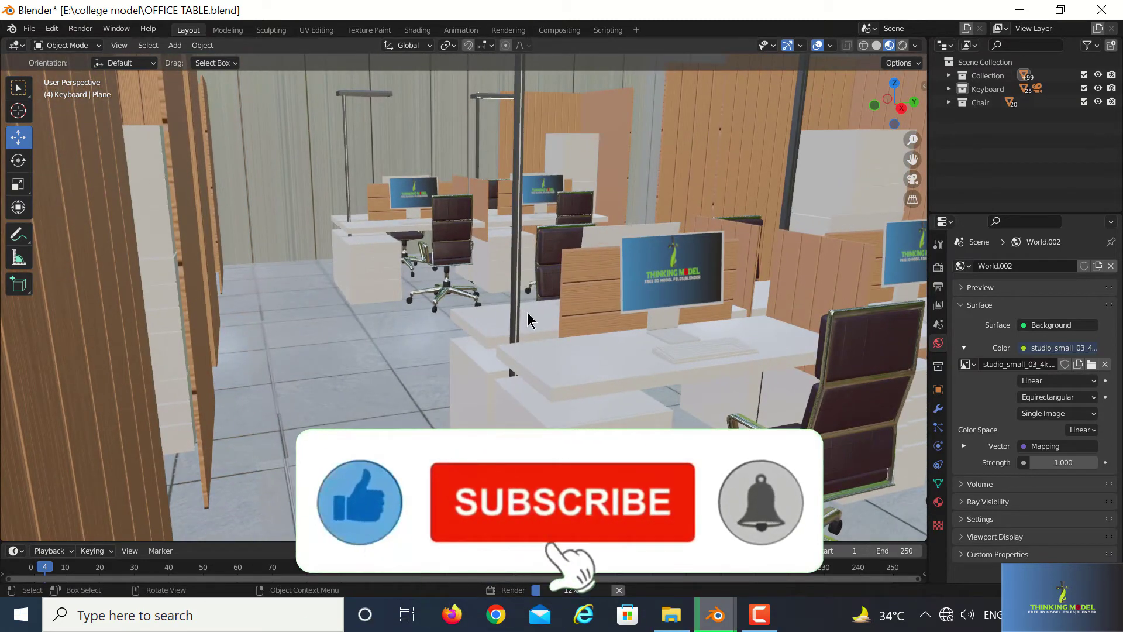
mouse_move(528, 313)
middle_down()
mouse_move(451, 315)
mouse_move(481, 332)
middle_up()
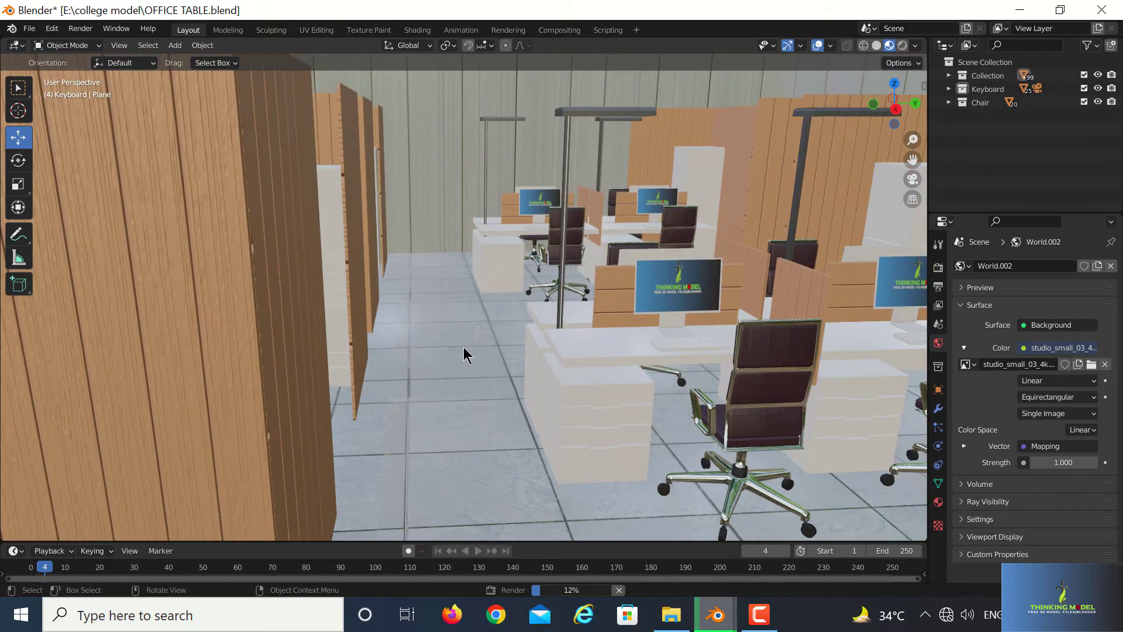
middle_drag(464, 347, 434, 339)
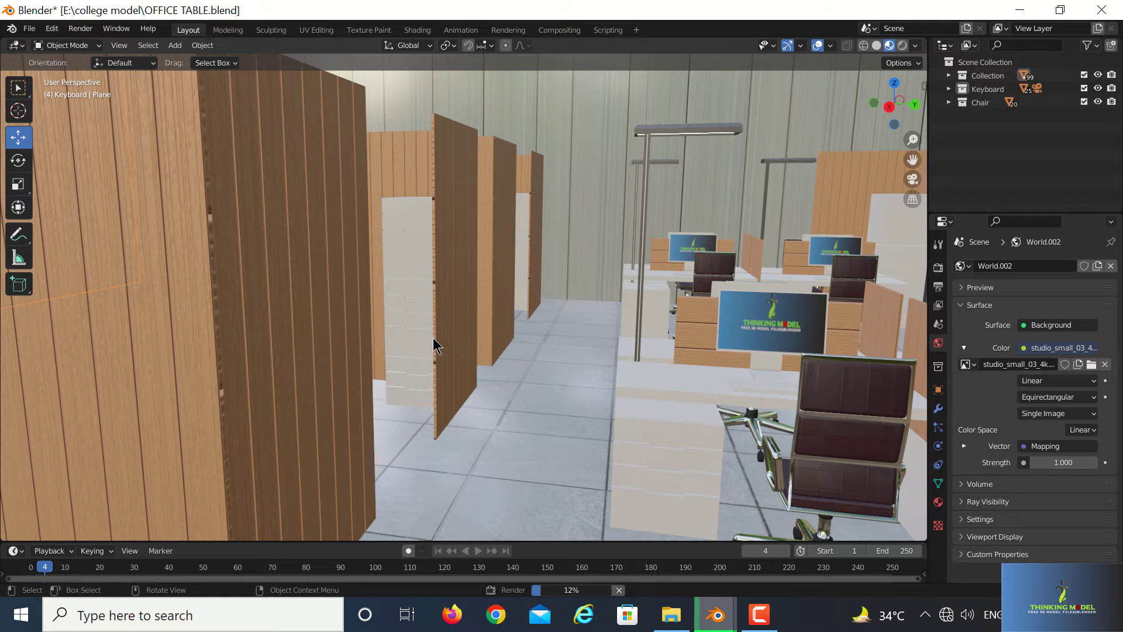
Turn toward the wooden wall panels, then orbit until a monitor and desk are in front
scroll(433, 346, down, 3)
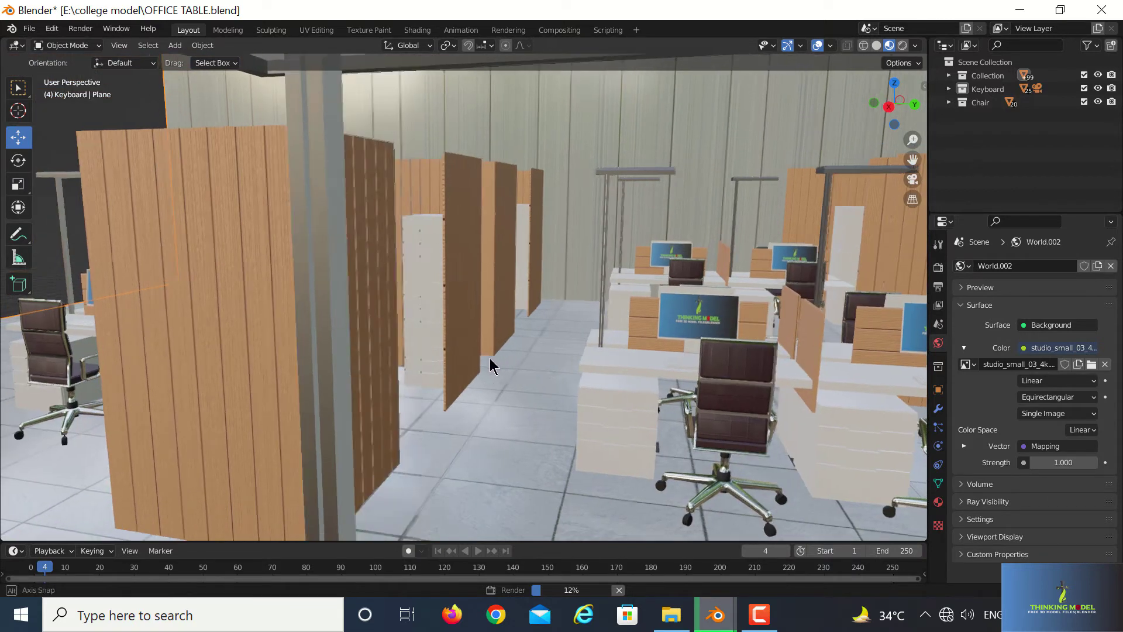
middle_drag(507, 357, 464, 356)
scroll(606, 354, up, 3)
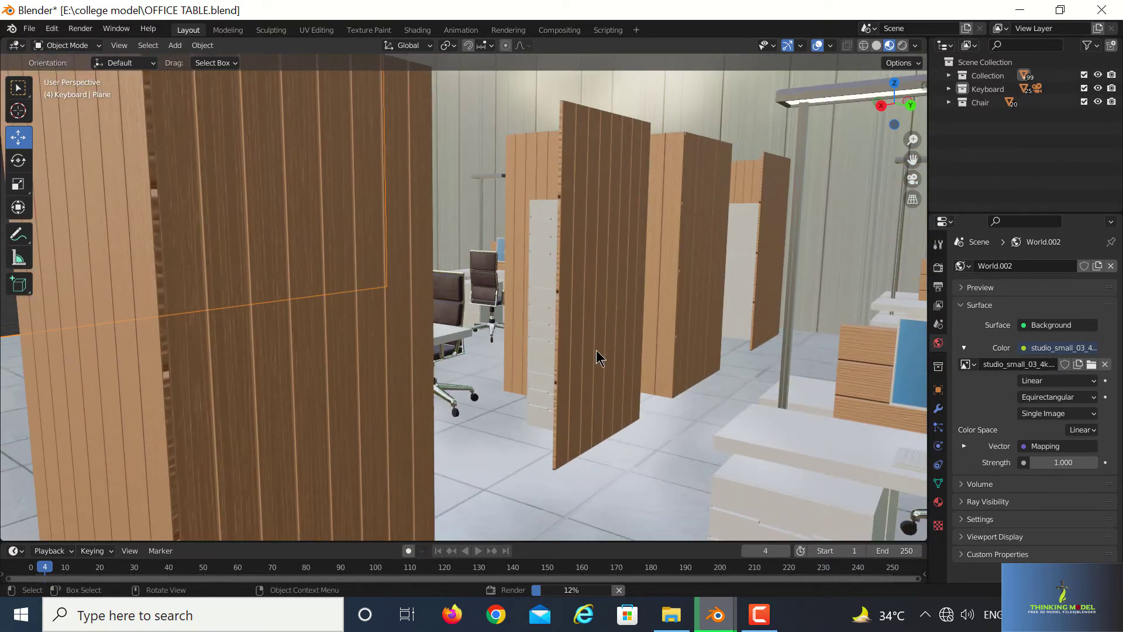
scroll(605, 357, up, 3)
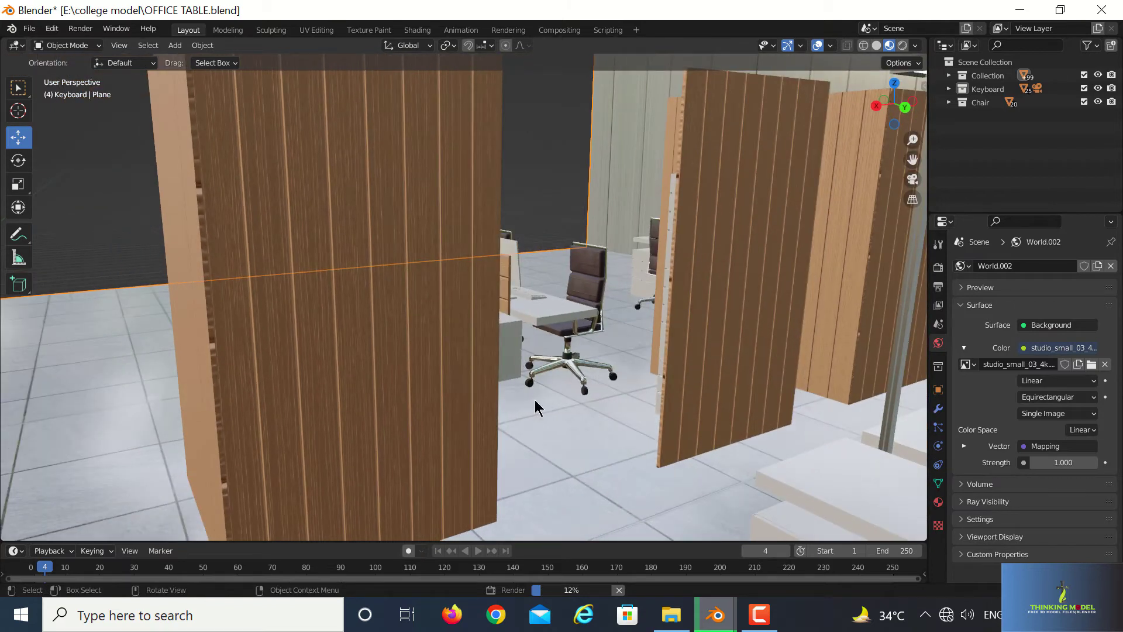
scroll(602, 386, down, 3)
middle_drag(602, 395, 690, 387)
scroll(693, 380, up, 3)
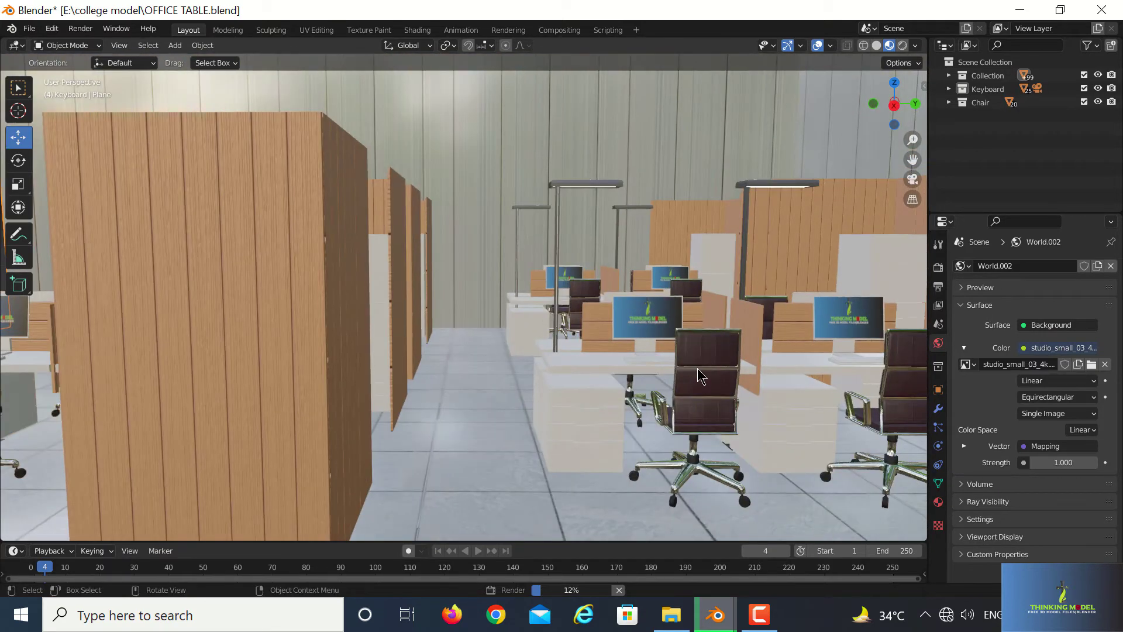
scroll(698, 369, up, 2)
scroll(697, 369, up, 2)
scroll(726, 378, up, 1)
middle_drag(738, 379, 467, 338)
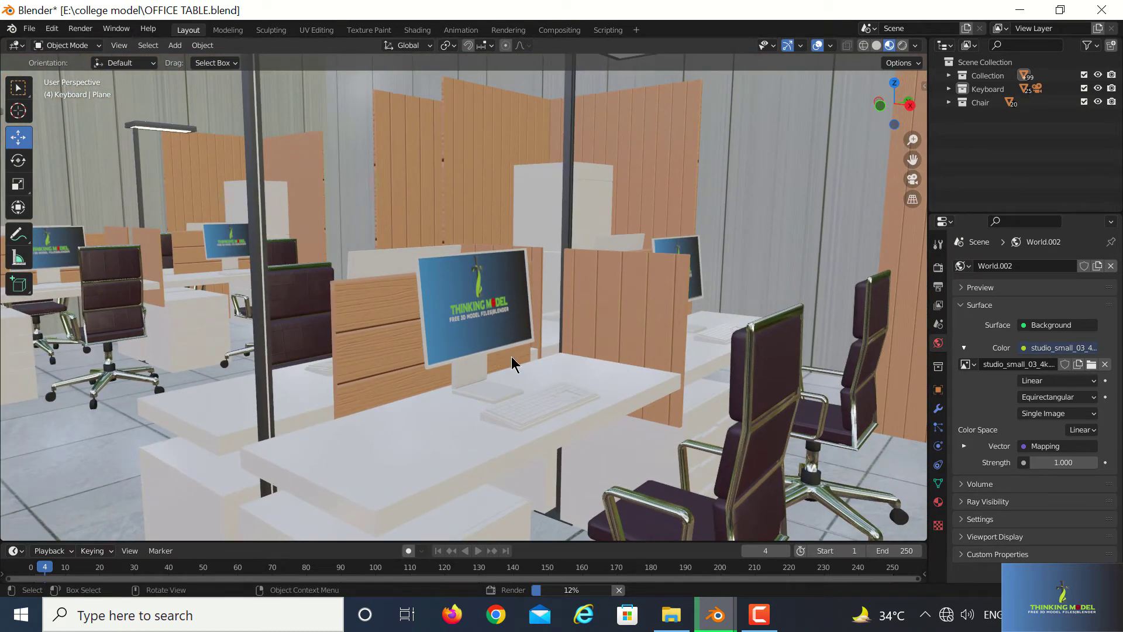
Pan and orbit across the desks and chairs, zooming back out for a wider view
scroll(515, 363, down, 1)
scroll(508, 364, down, 1)
scroll(508, 364, down, 1)
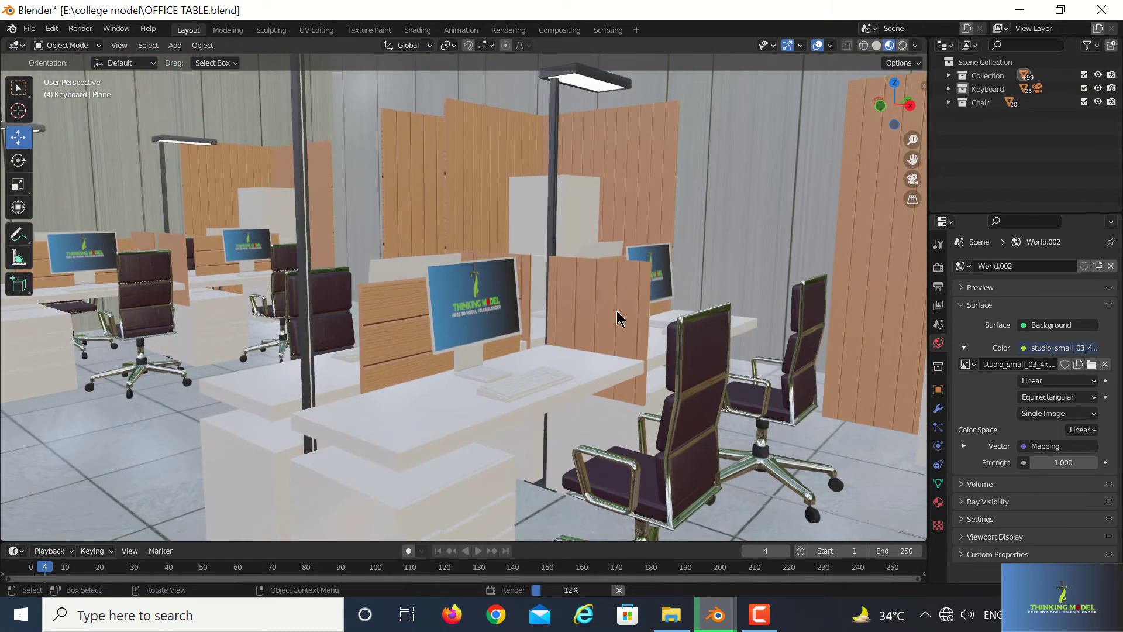
mouse_move(527, 433)
shift+middle_down()
mouse_move(450, 463)
mouse_move(483, 461)
mouse_move(435, 424)
mouse_move(597, 437)
shift+middle_up()
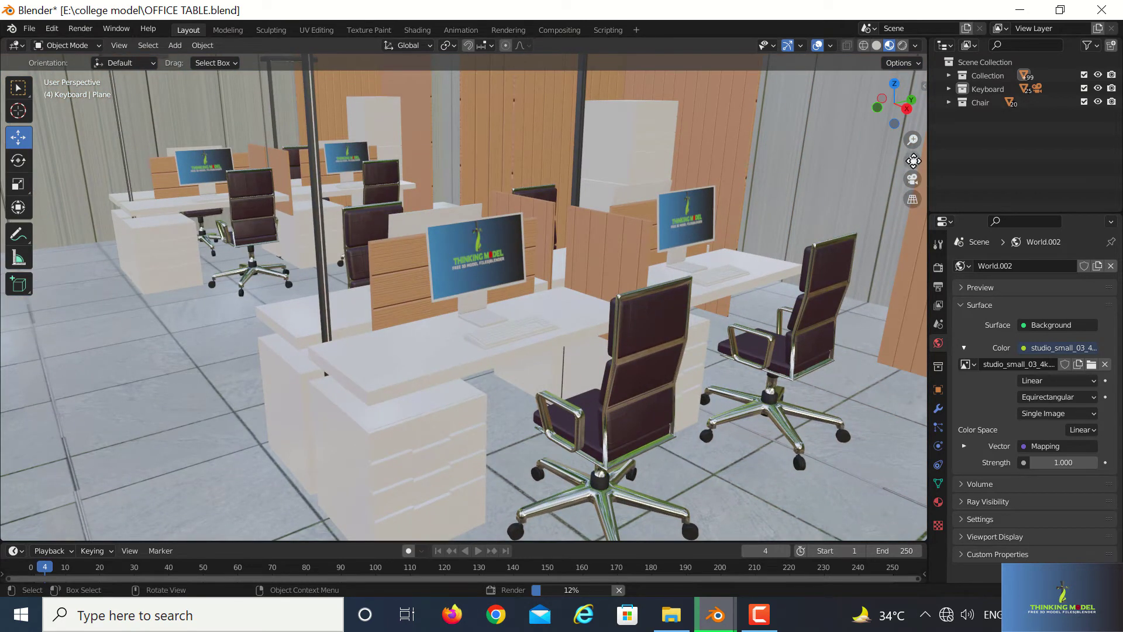
drag(913, 160, 876, 189)
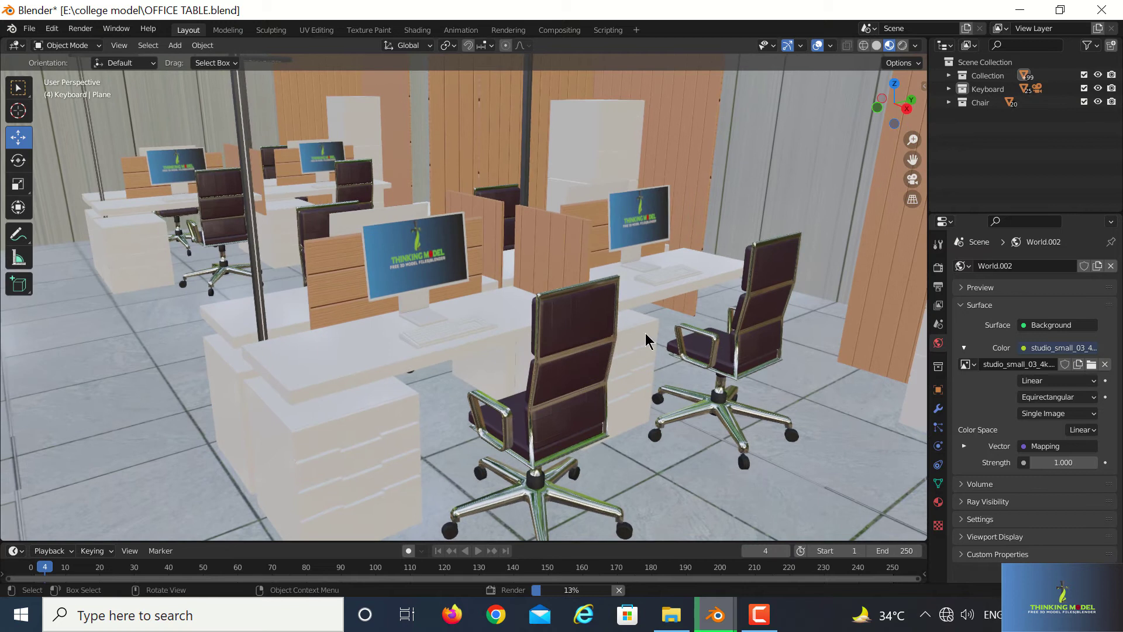
scroll(579, 346, up, 2)
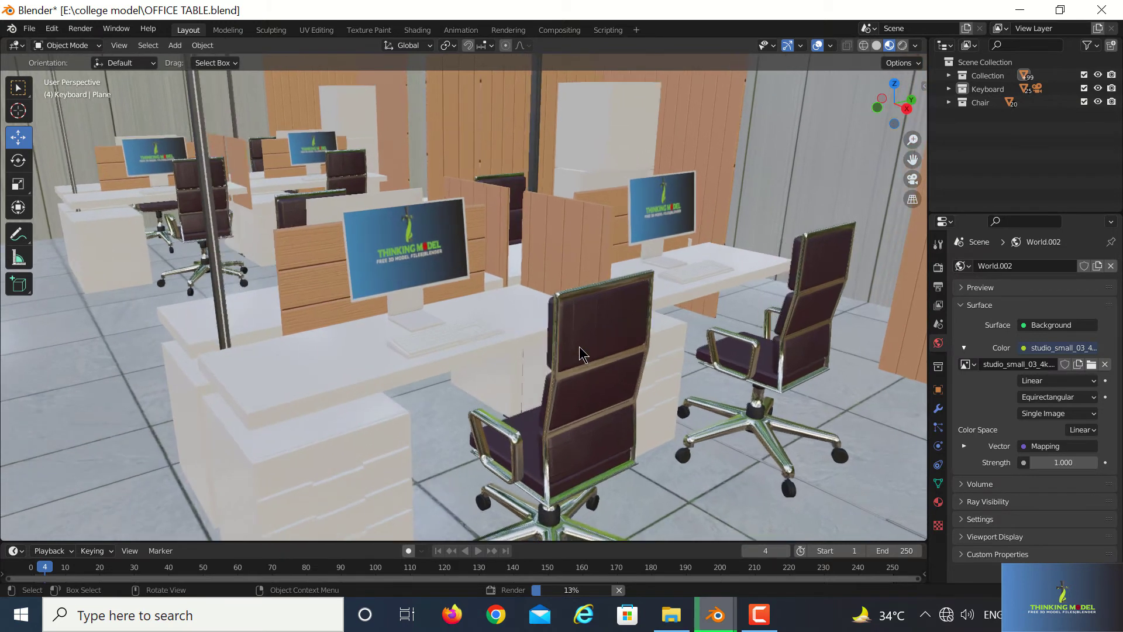
mouse_move(601, 356)
middle_down()
mouse_move(610, 366)
mouse_move(371, 389)
middle_up()
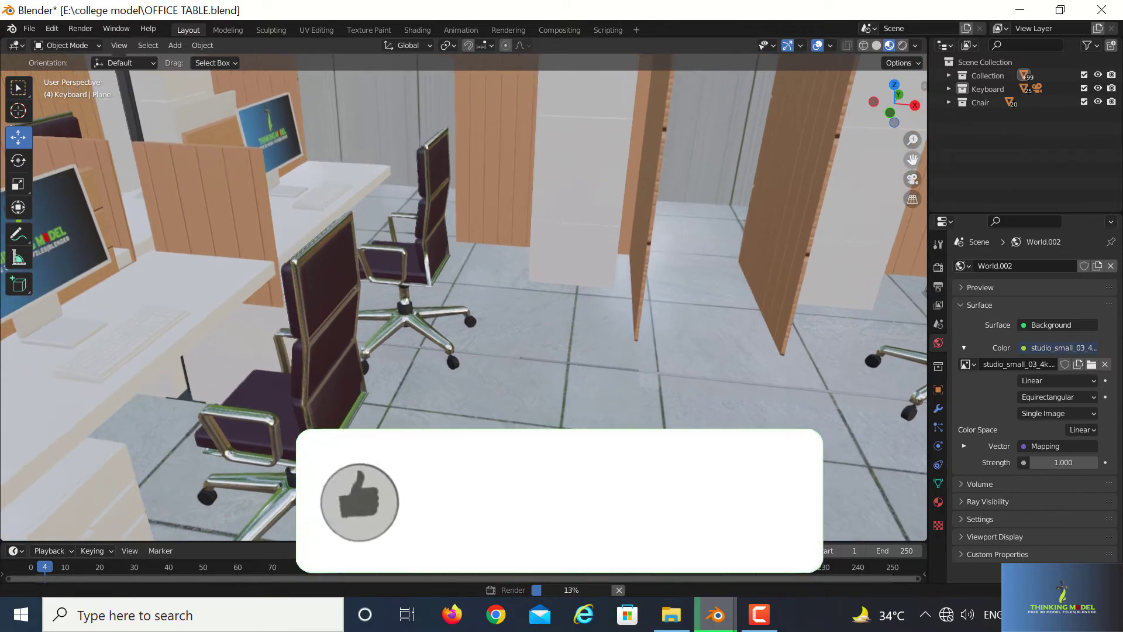
shift+middle_drag(205, 243, 291, 256)
scroll(268, 258, down, 2)
scroll(266, 257, up, 4)
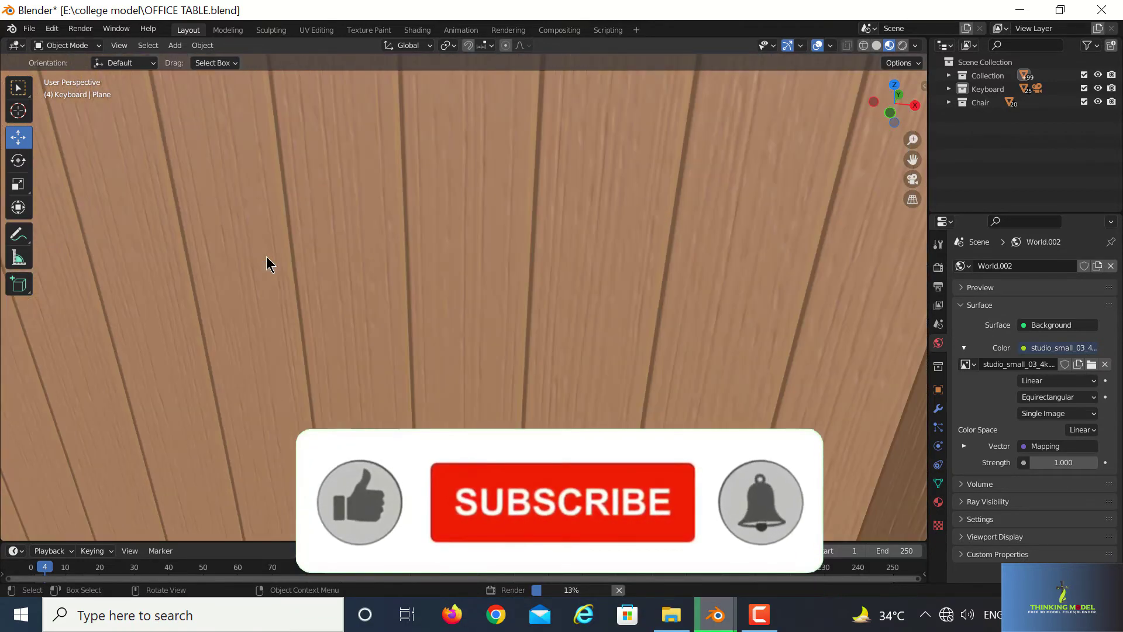
scroll(268, 265, down, 5)
scroll(266, 256, down, 3)
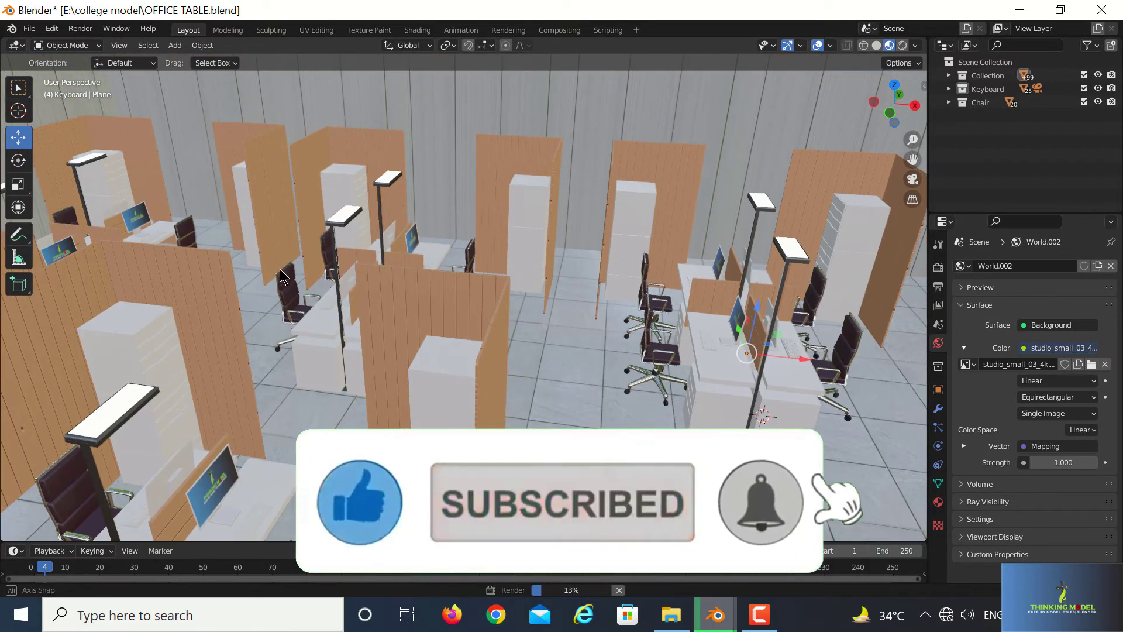
Orbit out over the cubicles, pan up to the ceiling lights, and zoom out
mouse_move(275, 275)
middle_down()
mouse_move(314, 290)
mouse_move(317, 308)
mouse_move(322, 283)
mouse_move(326, 338)
mouse_move(332, 324)
middle_up()
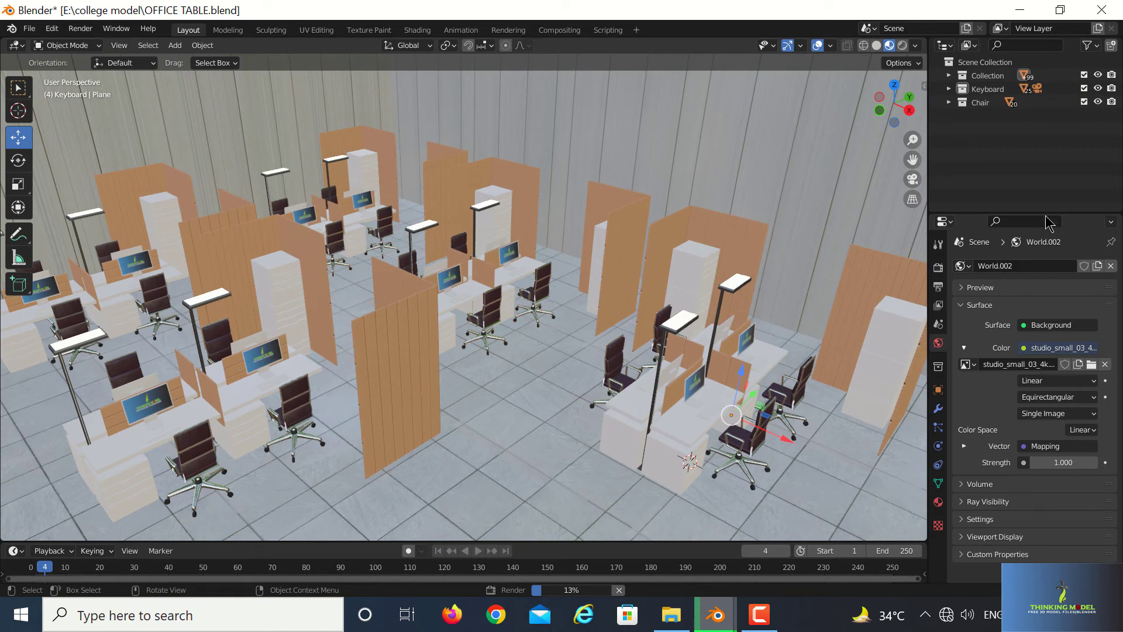
drag(913, 160, 456, 321)
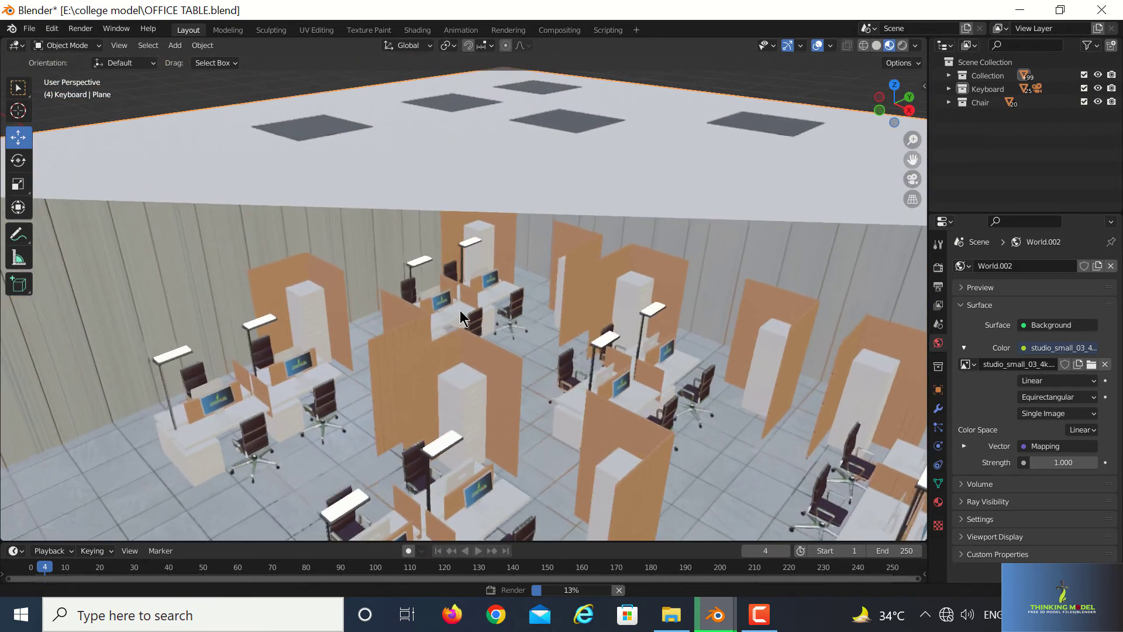
middle_drag(456, 321, 456, 302)
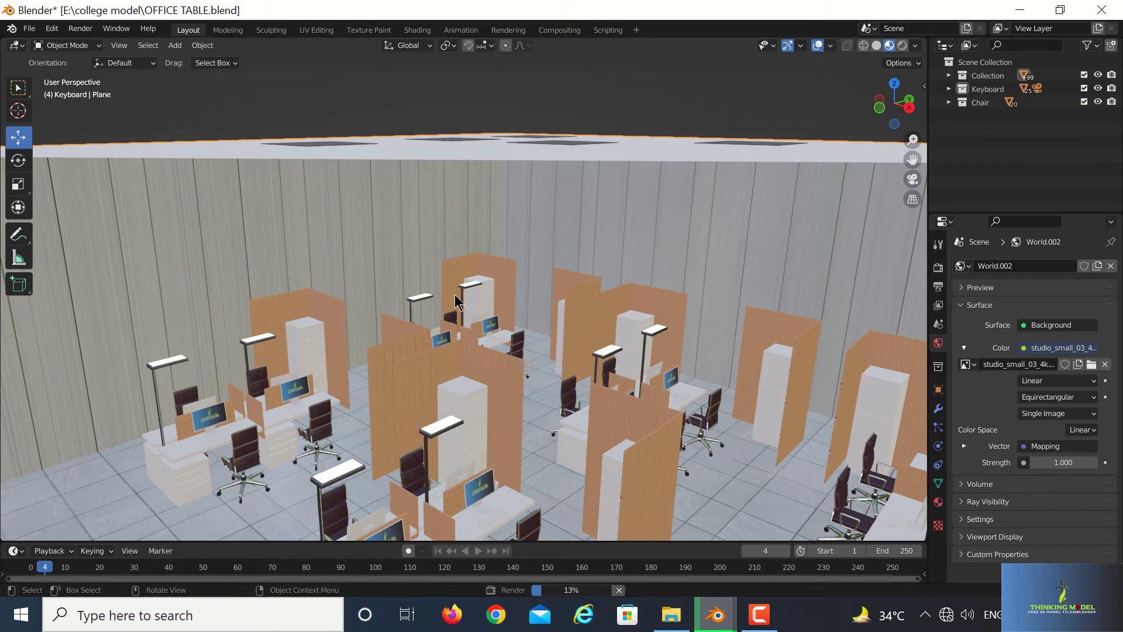
scroll(494, 392, down, 2)
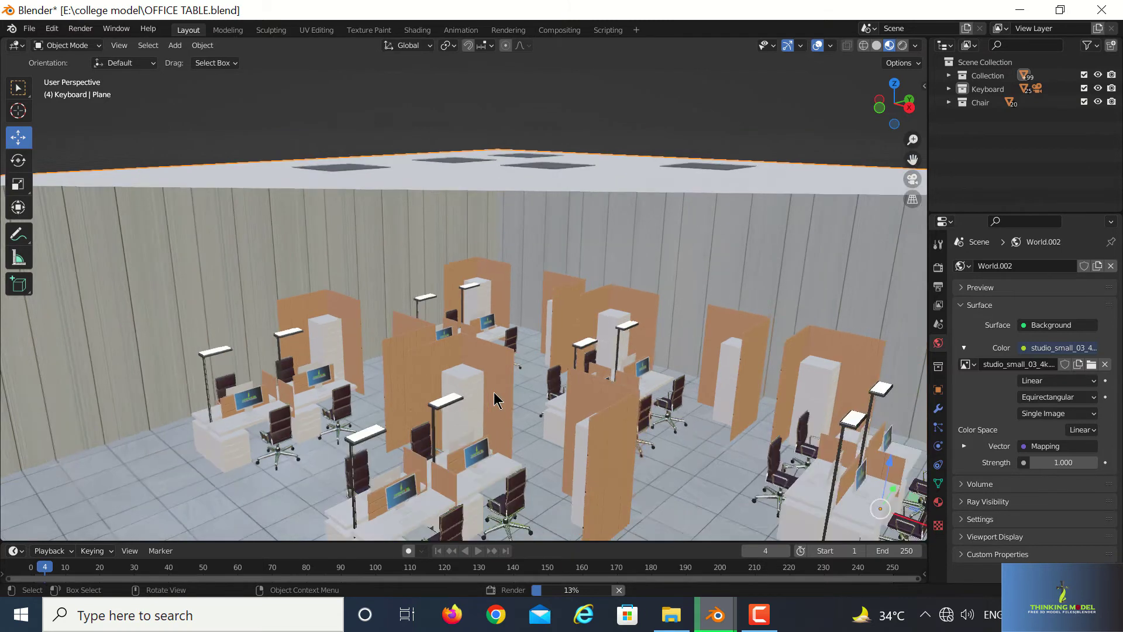
scroll(493, 392, down, 1)
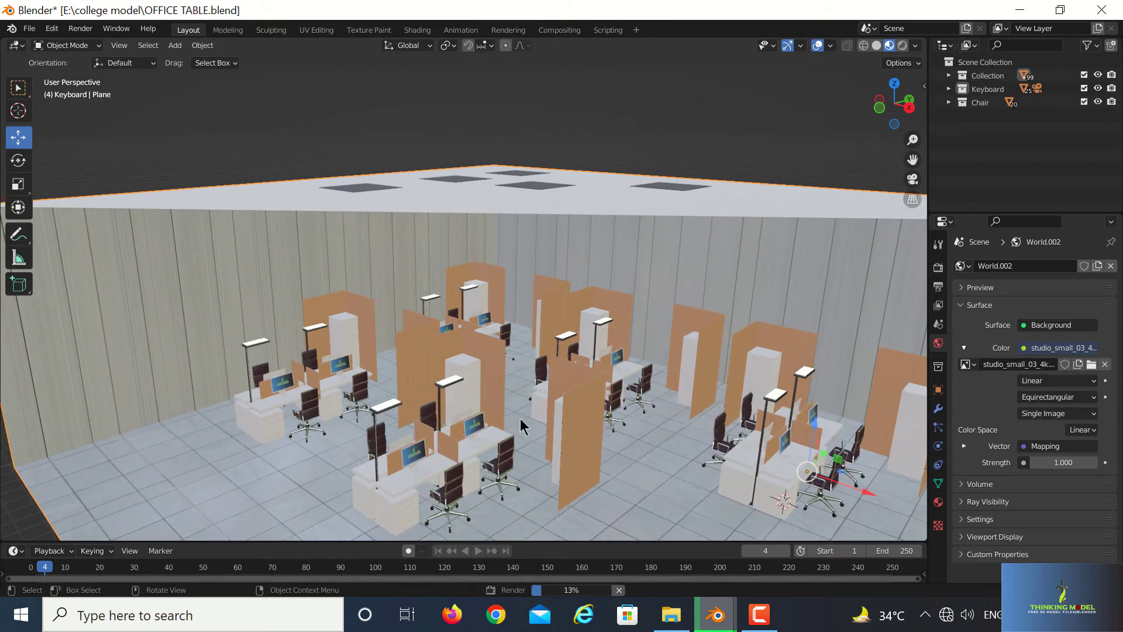
mouse_move(716, 616)
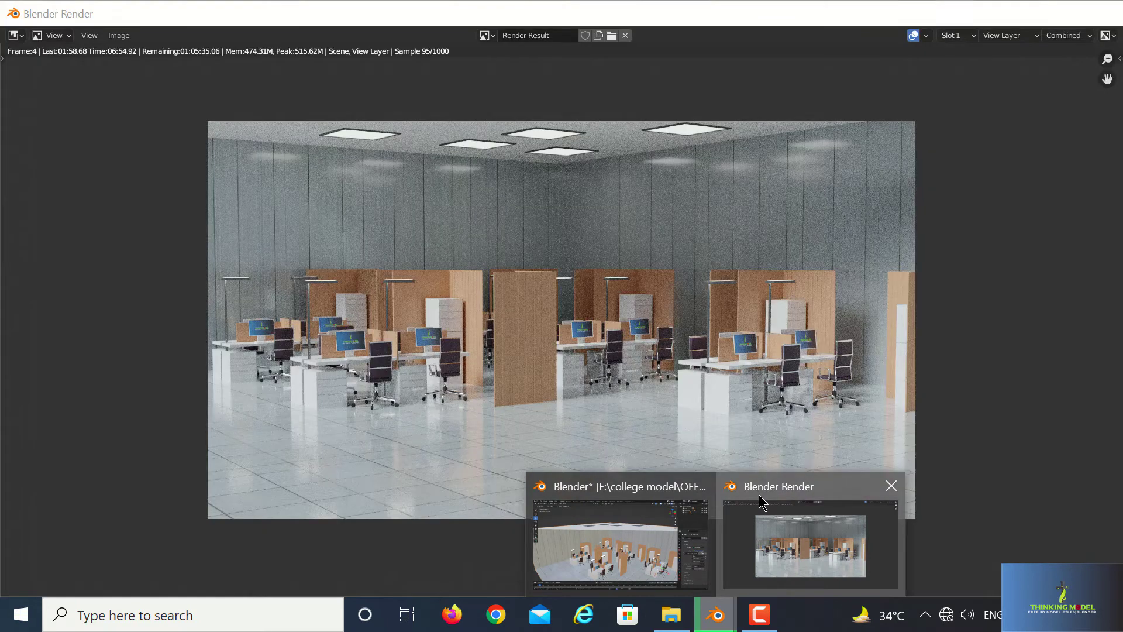
View the Blender Render window's progress, then return to the OFFICE TABLE.blend window
click(762, 501)
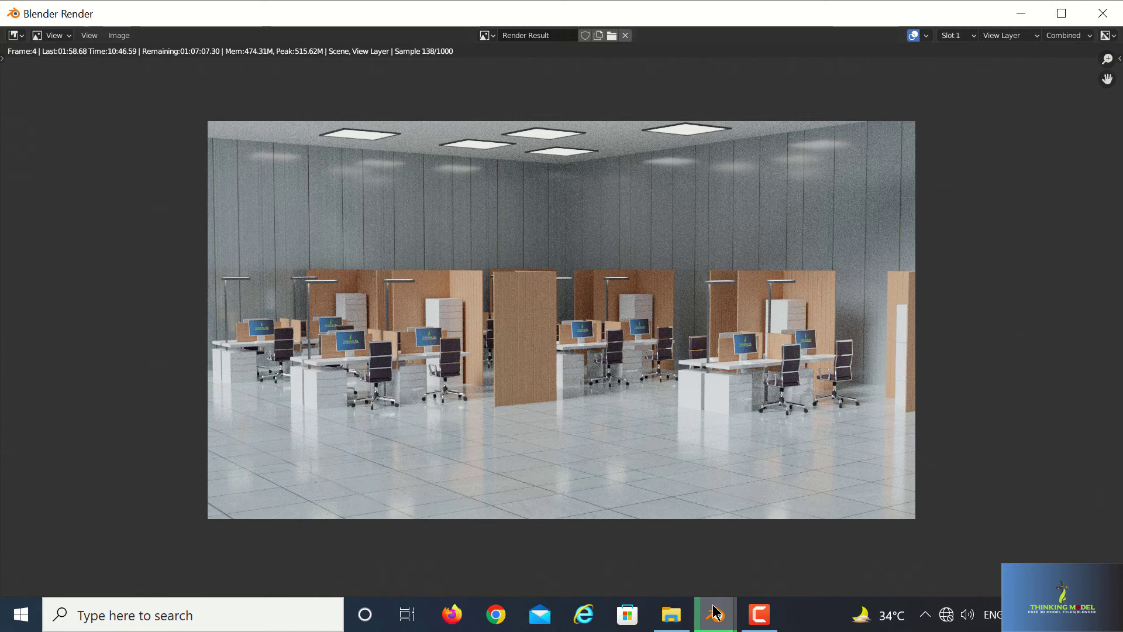
mouse_move(715, 613)
click(695, 540)
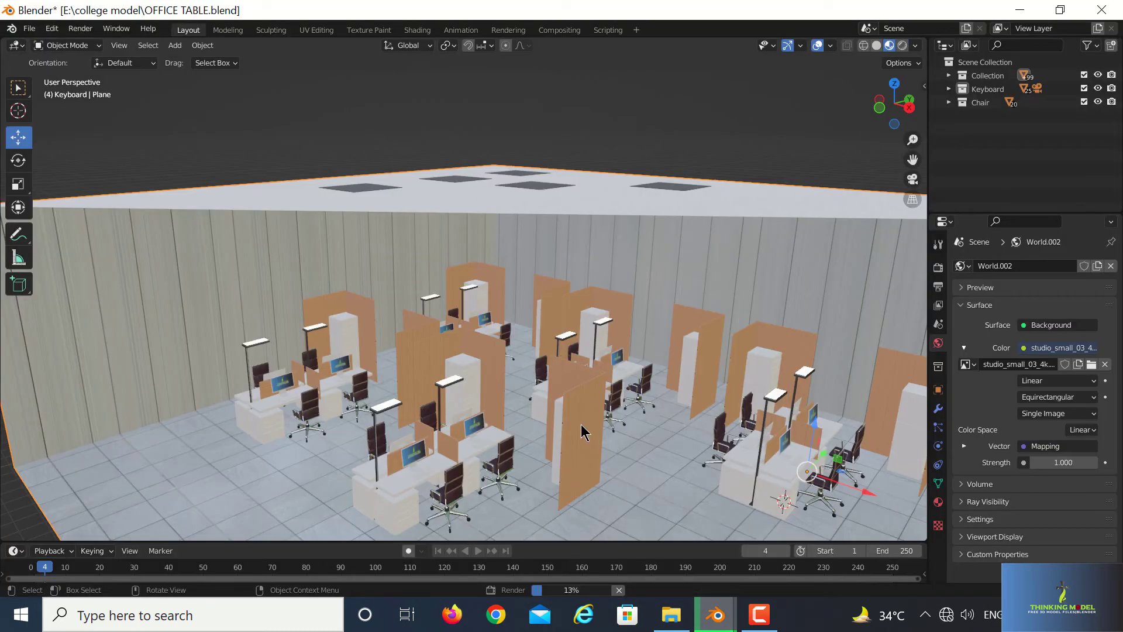
Preview the office framing through the scene camera with Numpad 0
scroll(582, 425, down, 2)
key(KP_0)
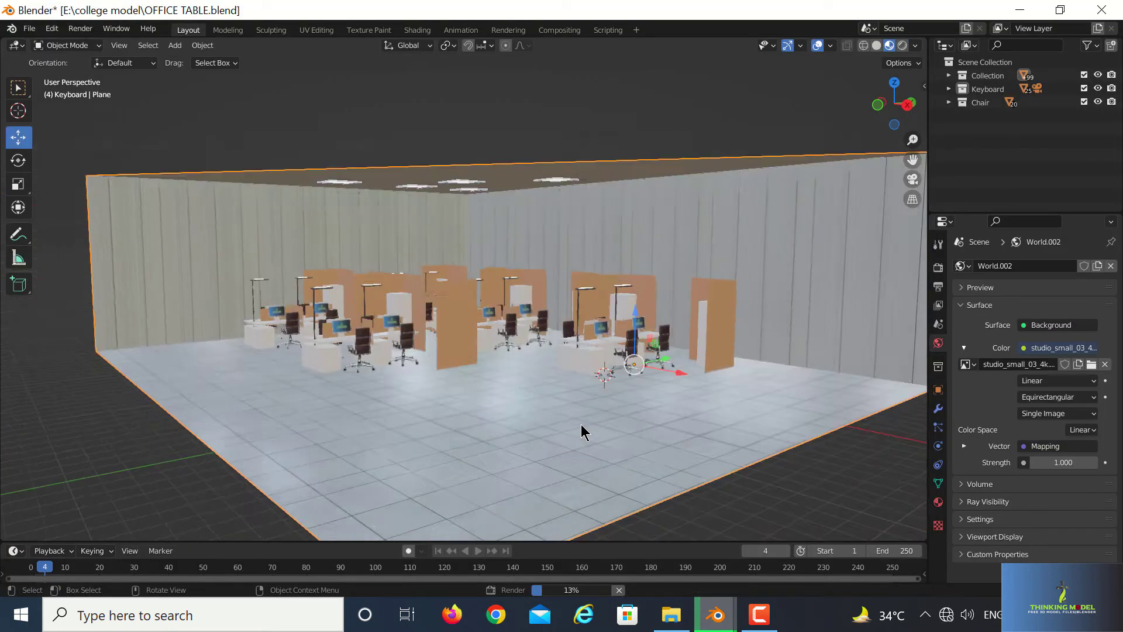
scroll(590, 358, up, 2)
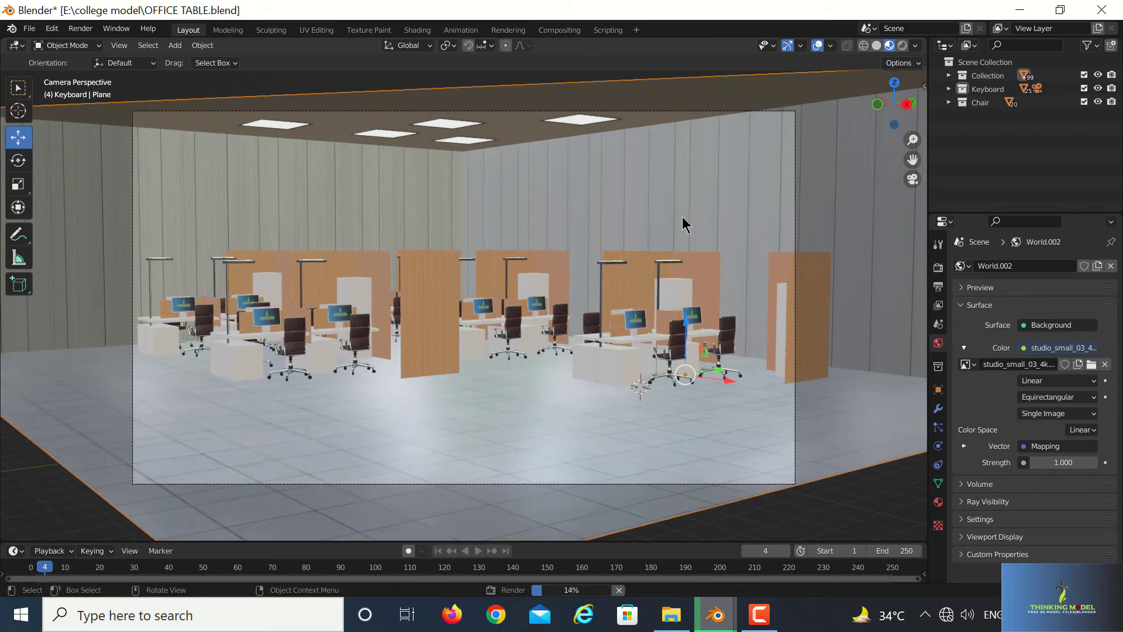
Orbit and pan out of camera view into a close perspective on the desks
middle_drag(684, 225, 660, 230)
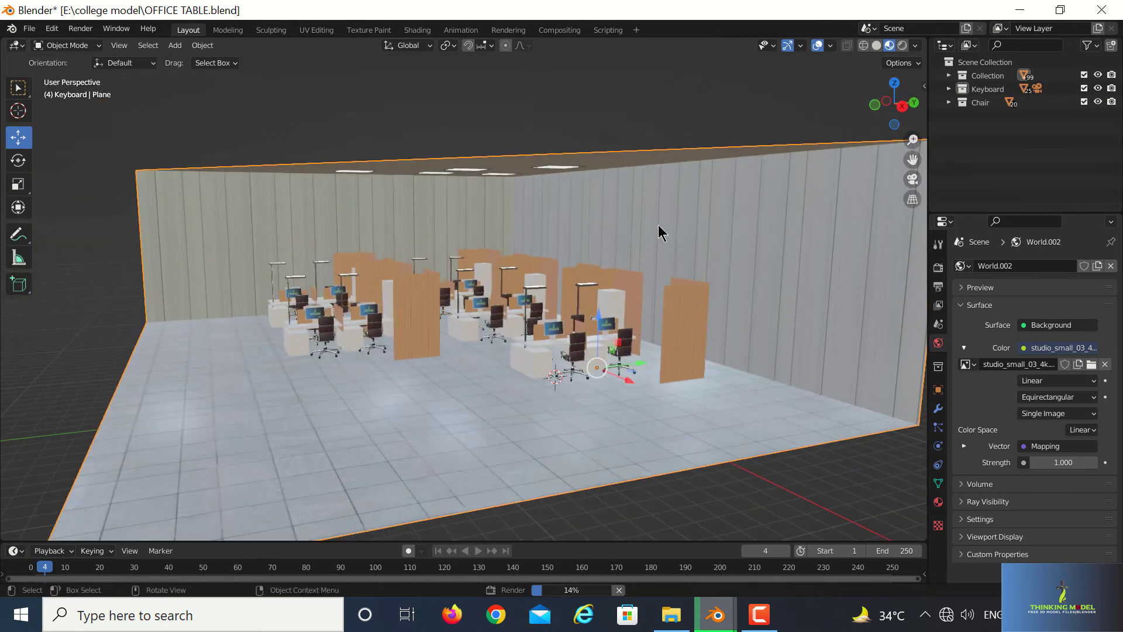
scroll(659, 231, up, 5)
middle_drag(466, 256, 440, 233)
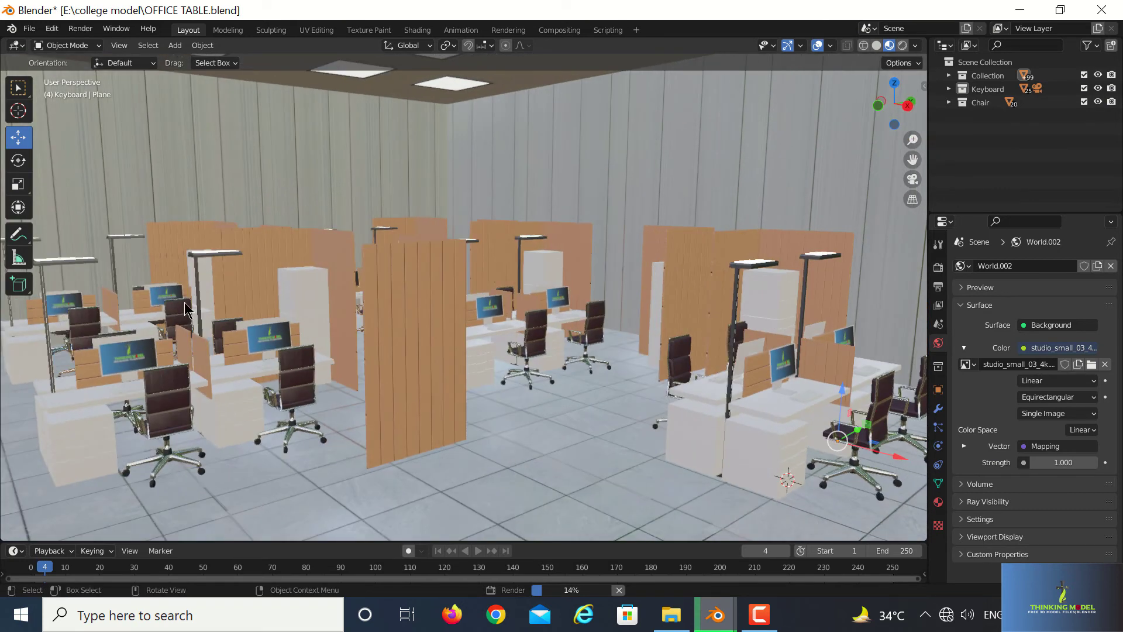
drag(913, 159, 2, 301)
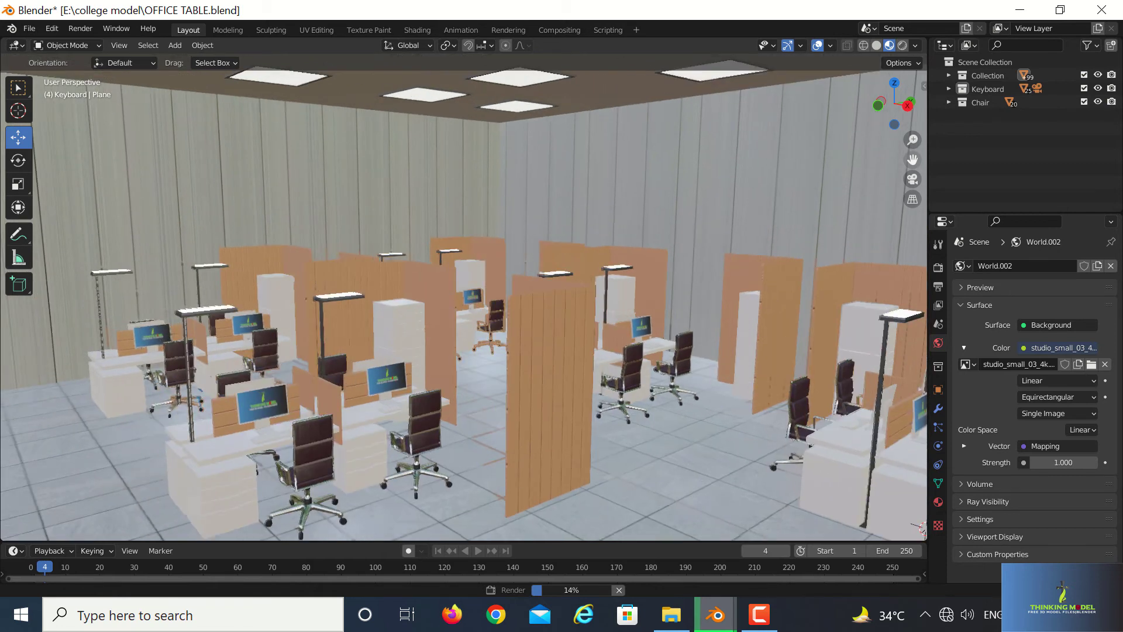
scroll(220, 359, down, 5)
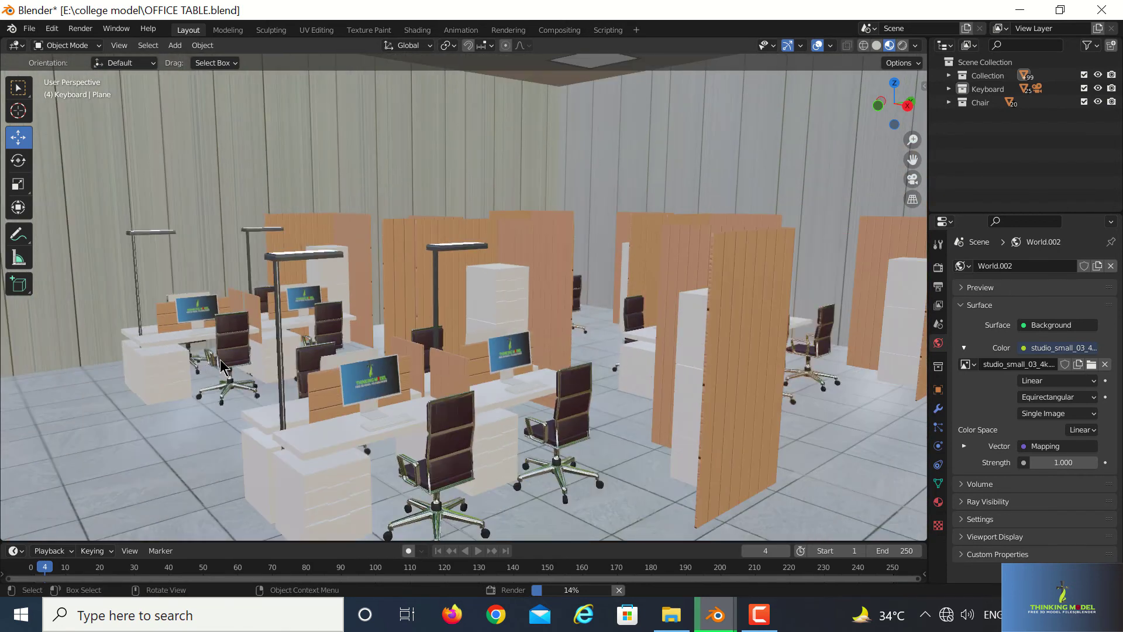
middle_drag(220, 359, 349, 353)
Zoom in and orbit down close onto a table top
scroll(306, 361, up, 3)
scroll(440, 363, up, 2)
scroll(445, 359, up, 2)
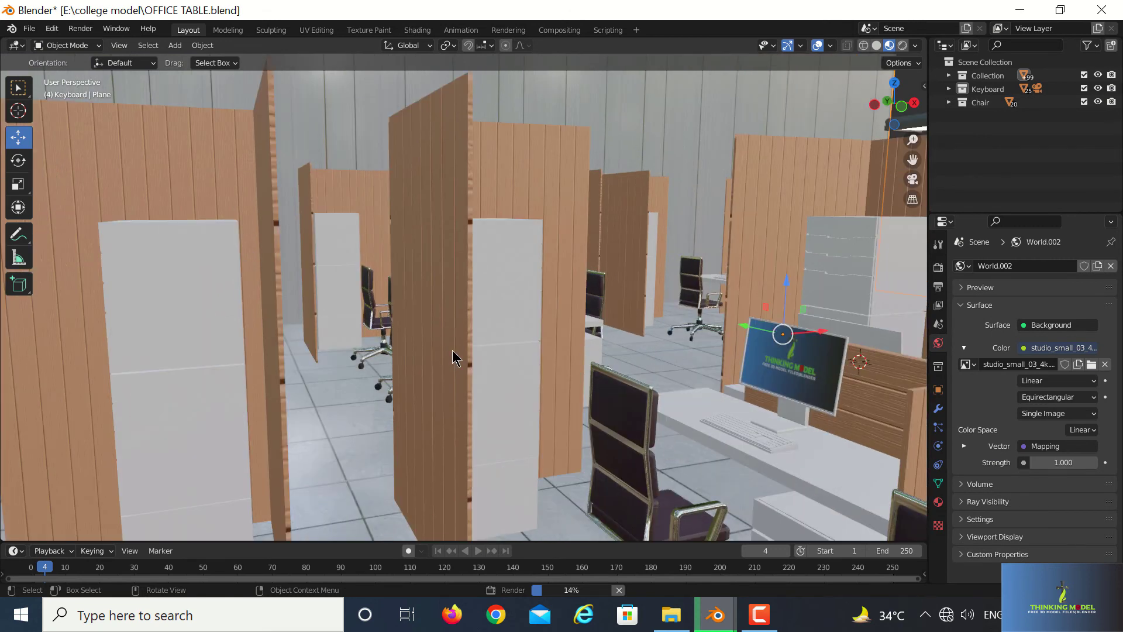
scroll(454, 354, up, 2)
mouse_move(479, 368)
middle_down()
mouse_move(528, 374)
mouse_move(426, 327)
mouse_move(444, 331)
middle_up()
scroll(527, 366, down, 3)
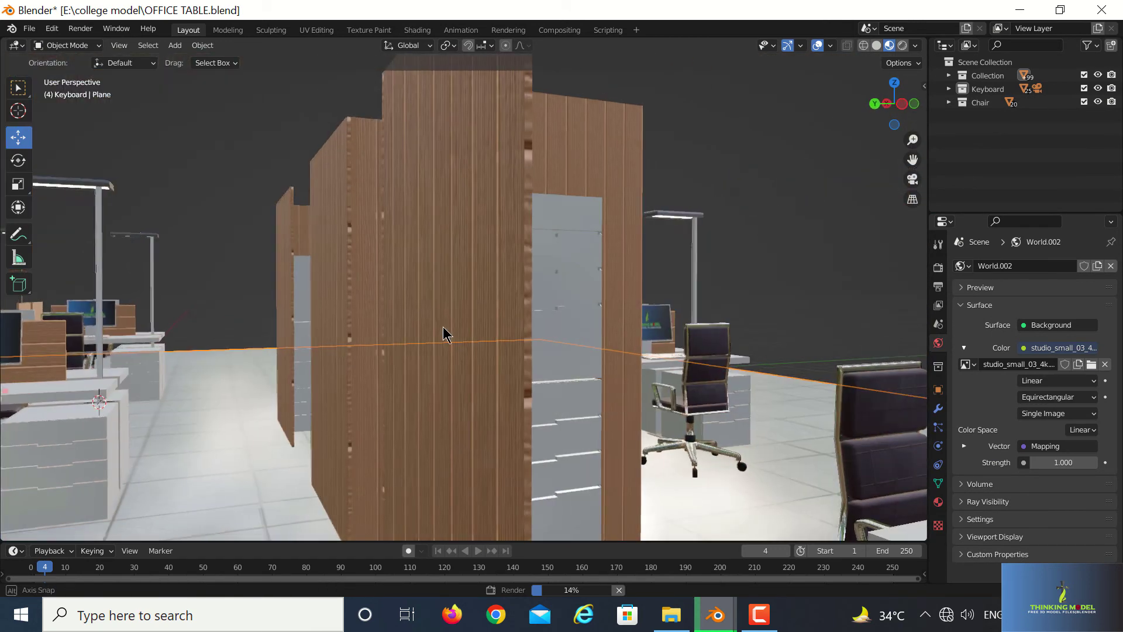
Orbit around to the wooden partition panels, then tilt up to a high office view
middle_drag(251, 363, 296, 359)
scroll(295, 353, up, 1)
scroll(298, 353, up, 2)
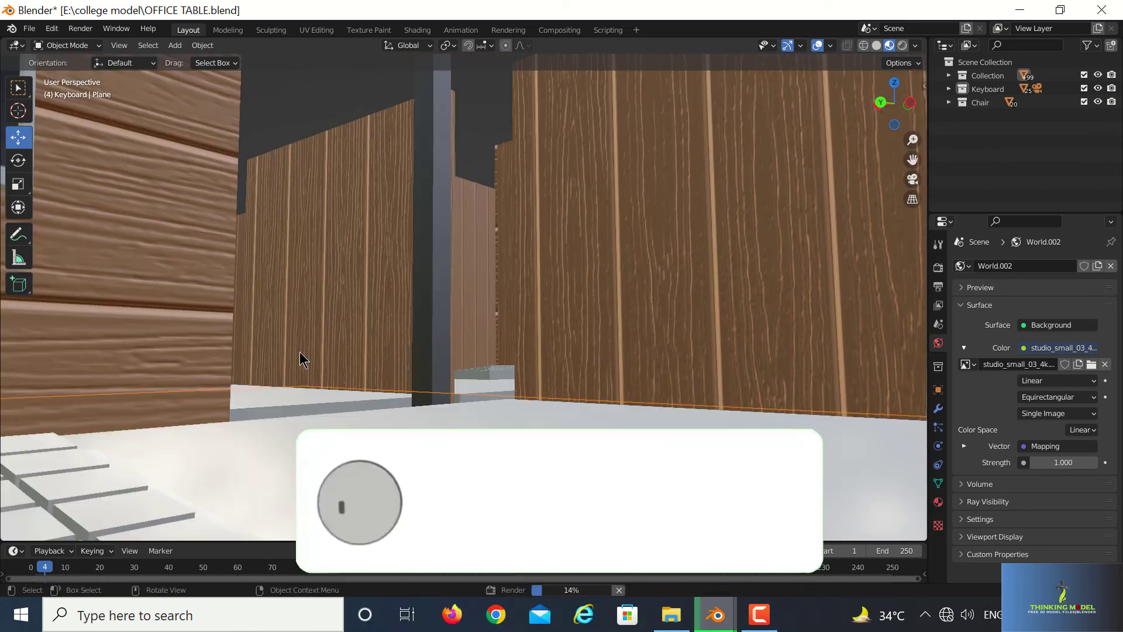
scroll(410, 351, down, 6)
mouse_move(409, 357)
middle_down()
mouse_move(401, 384)
mouse_move(349, 389)
mouse_move(464, 348)
mouse_move(376, 358)
mouse_move(461, 341)
mouse_move(405, 335)
mouse_move(377, 357)
mouse_move(425, 349)
middle_up()
scroll(398, 385, up, 4)
scroll(351, 388, down, 5)
Orbit down to a low, wide angle spanning all the cubicle rows and chairs
scroll(425, 349, down, 3)
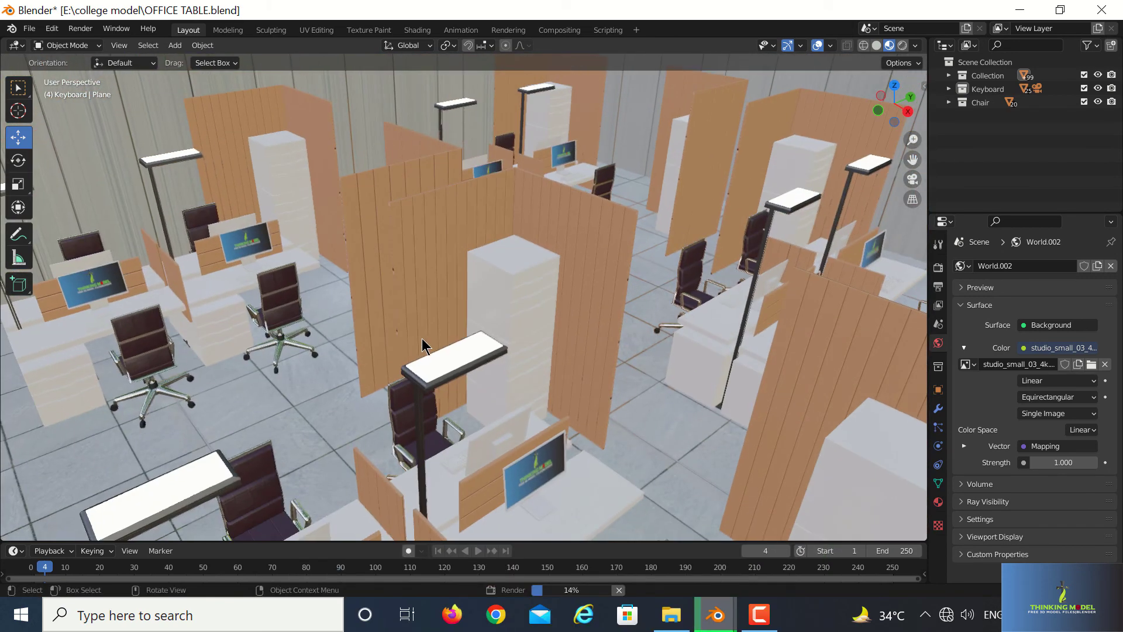
scroll(426, 349, up, 1)
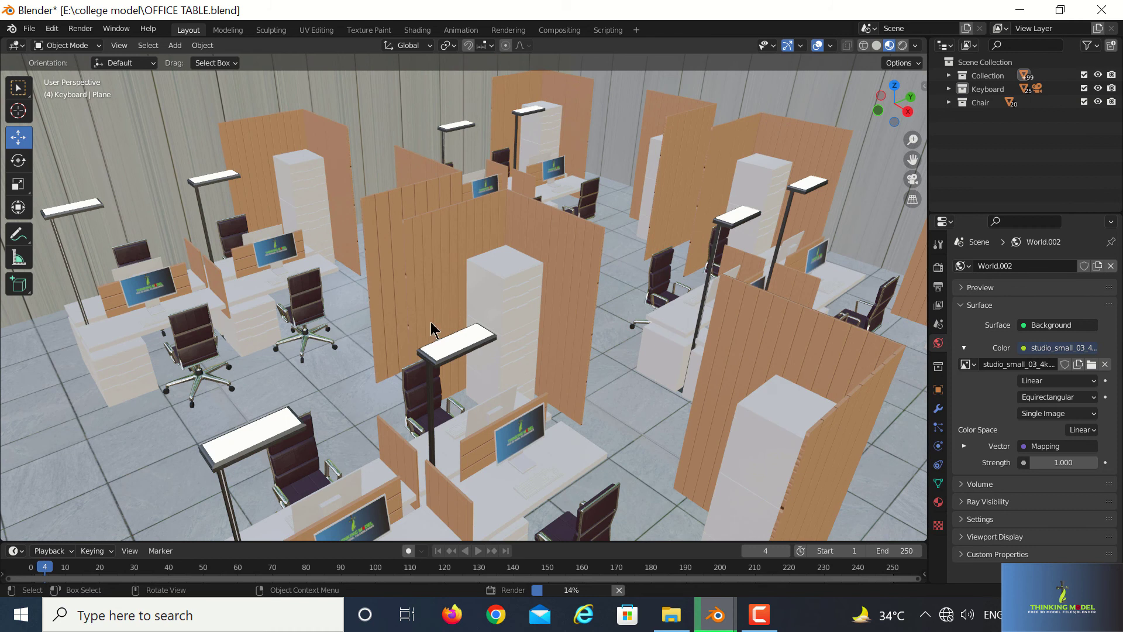
mouse_move(432, 329)
middle_down()
mouse_move(461, 309)
mouse_move(437, 297)
mouse_move(503, 303)
middle_up()
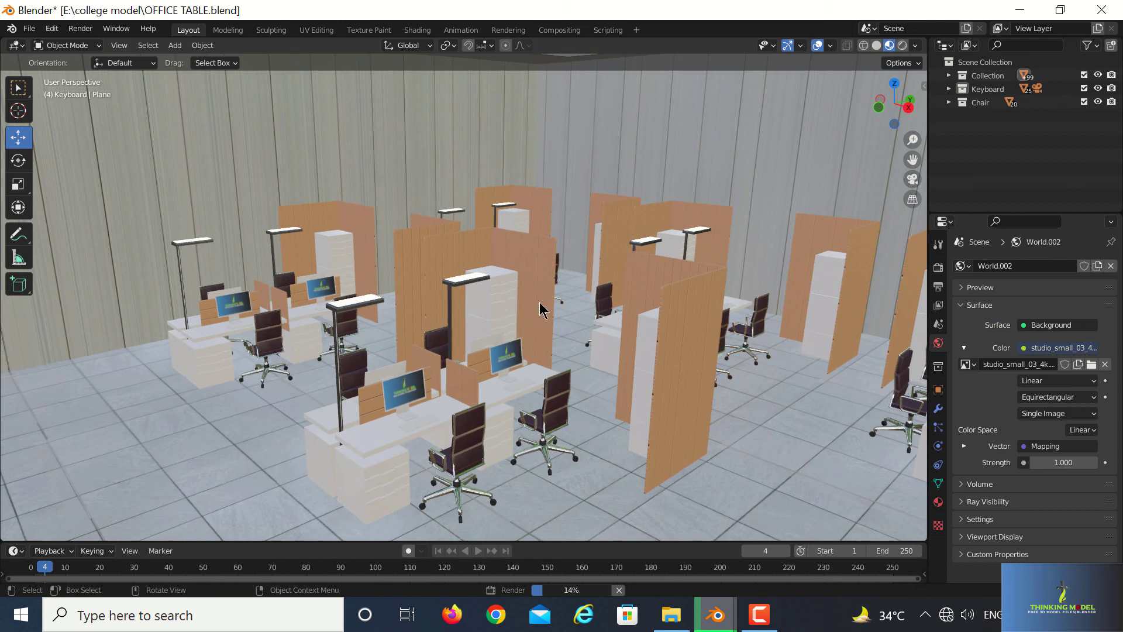